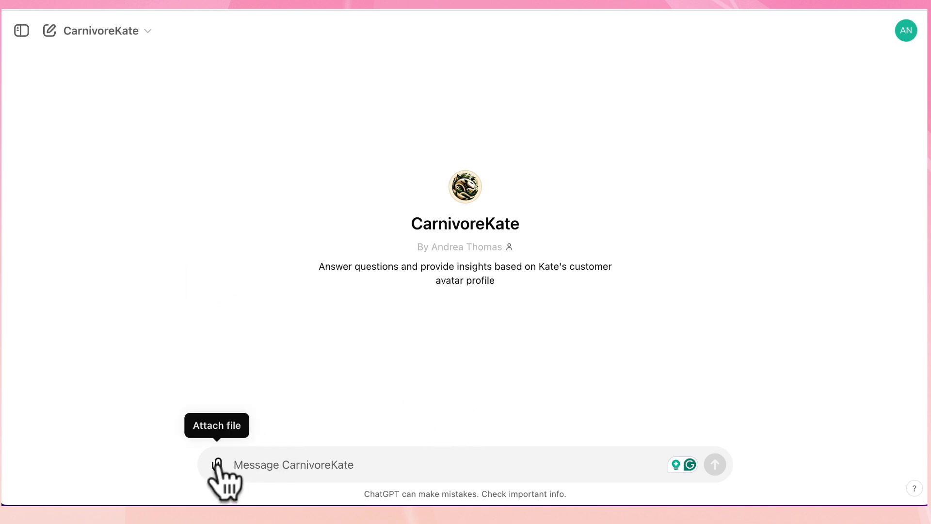
# Step: Ask for 10 blog post ideas based on the customer avatar's immediate pain points, covering specific challenges, problems and frustrations, with a suitable format for each
pyautogui.click(217, 464)
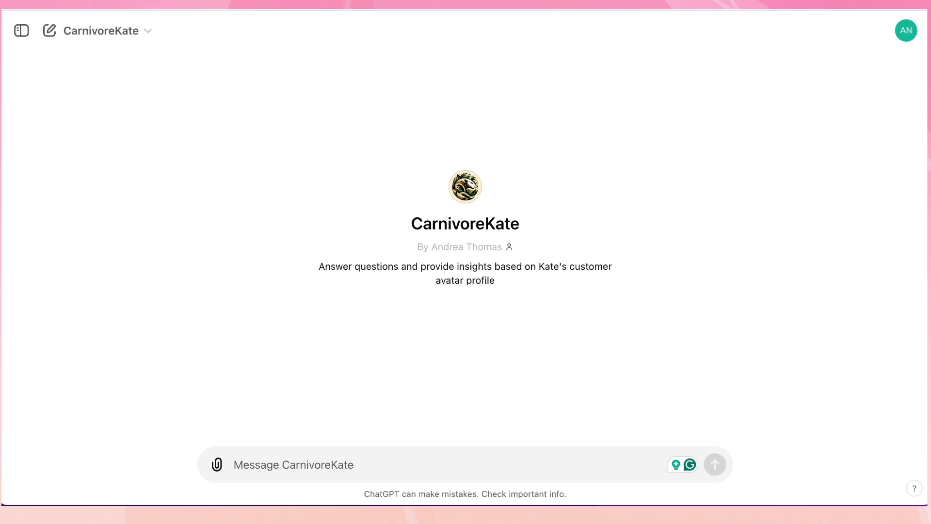
pyautogui.click(254, 465)
pyautogui.write('Please generate 10 blog post ideas for my customer avatar based on her immediate pain points. Focus on specific challenges, problems, and frustrations she has. For each idea, suggest a suitable format for the post (e.g., listicle, how-to guide, etc.) that would best fit the topic.')
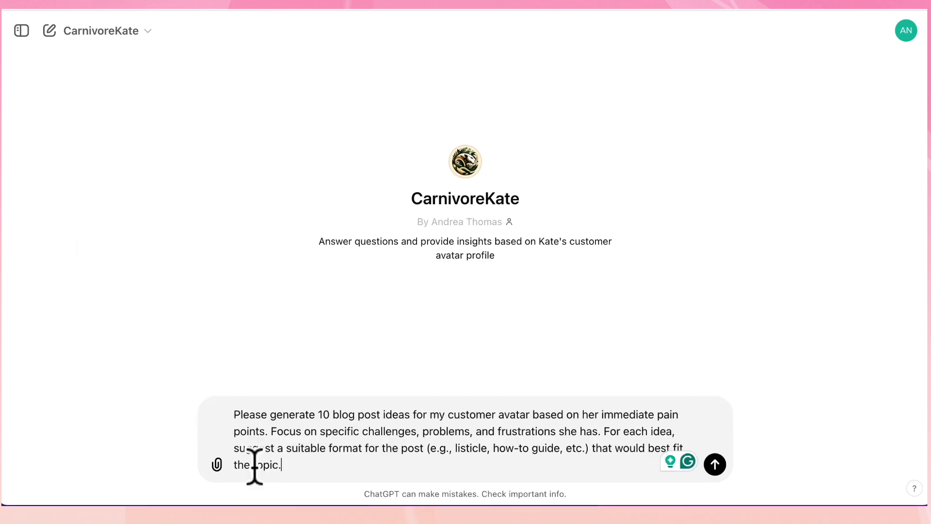
pyautogui.press('Return')
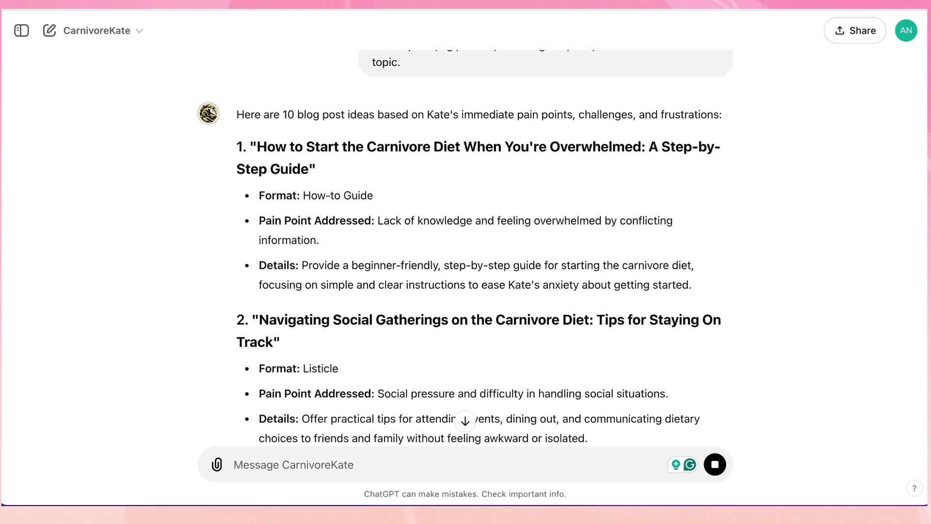
# Step: Read through the generated blog post ideas, checking each one's format, pain point addressed and details
pyautogui.scroll(-1, 582, 224)
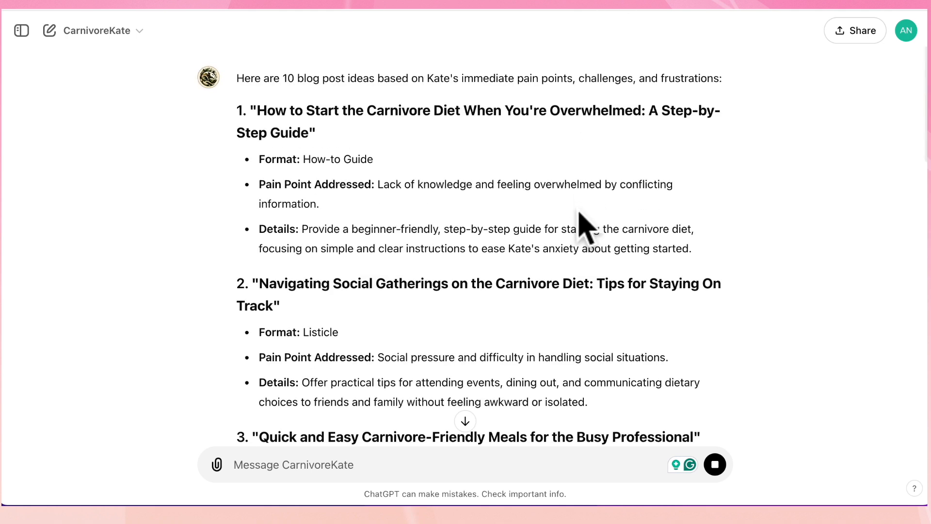
pyautogui.scroll(-1, 578, 212)
pyautogui.scroll(1, 578, 212)
pyautogui.scroll(-1, 578, 212)
pyautogui.scroll(-1, 586, 225)
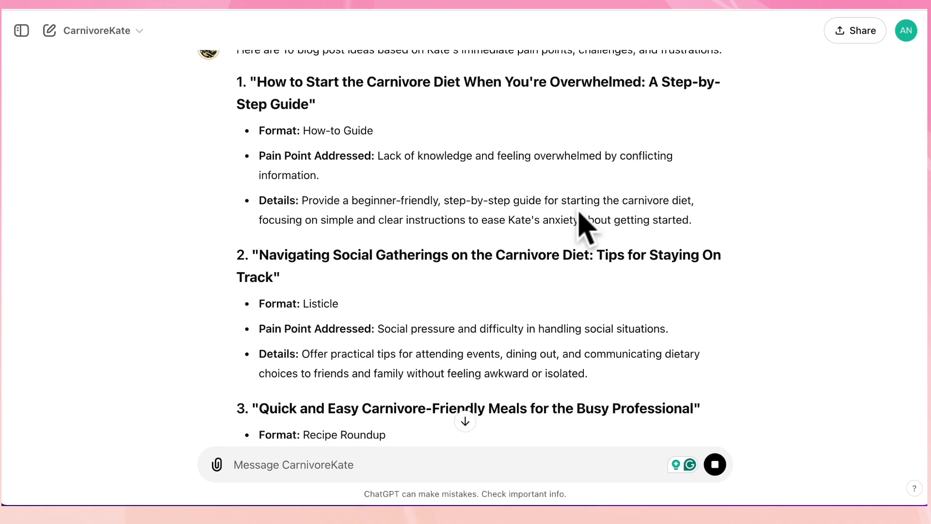
pyautogui.scroll(-4, 586, 226)
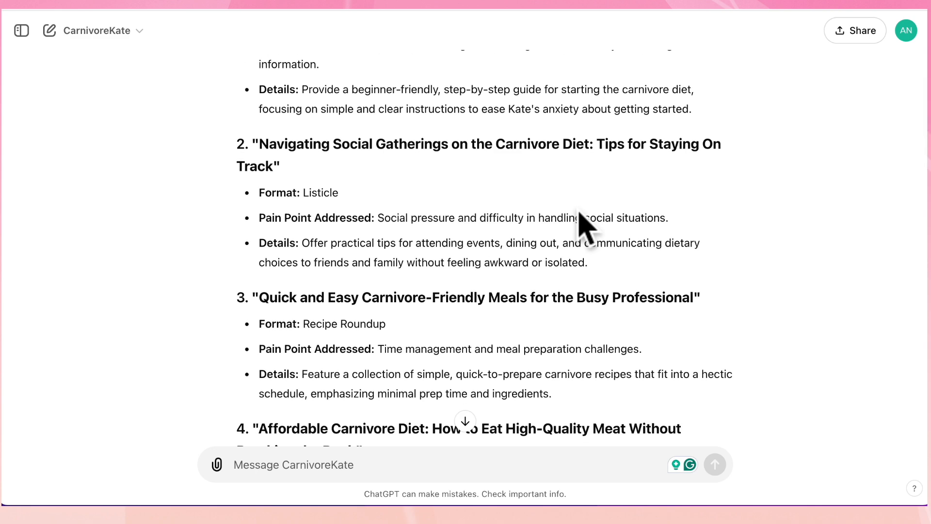
pyautogui.scroll(-3, 585, 226)
pyautogui.scroll(-2, 585, 225)
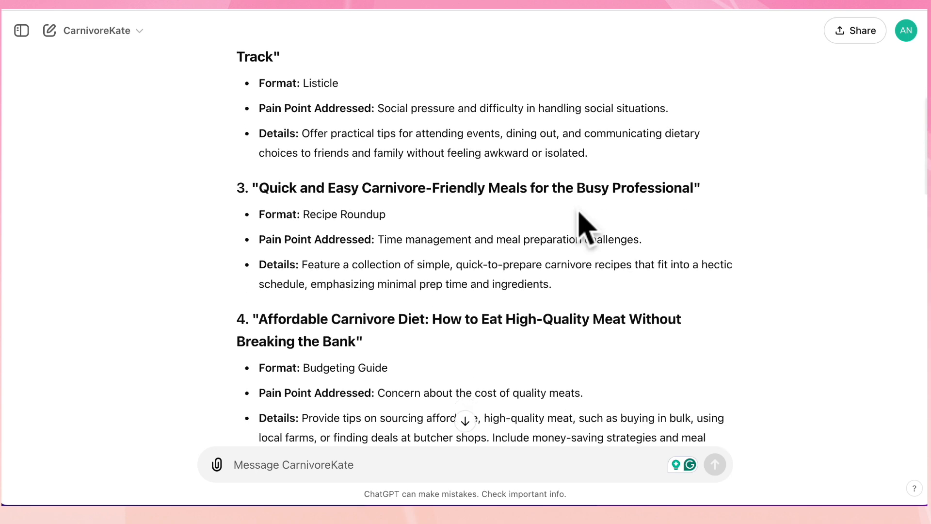
pyautogui.scroll(-5, 585, 225)
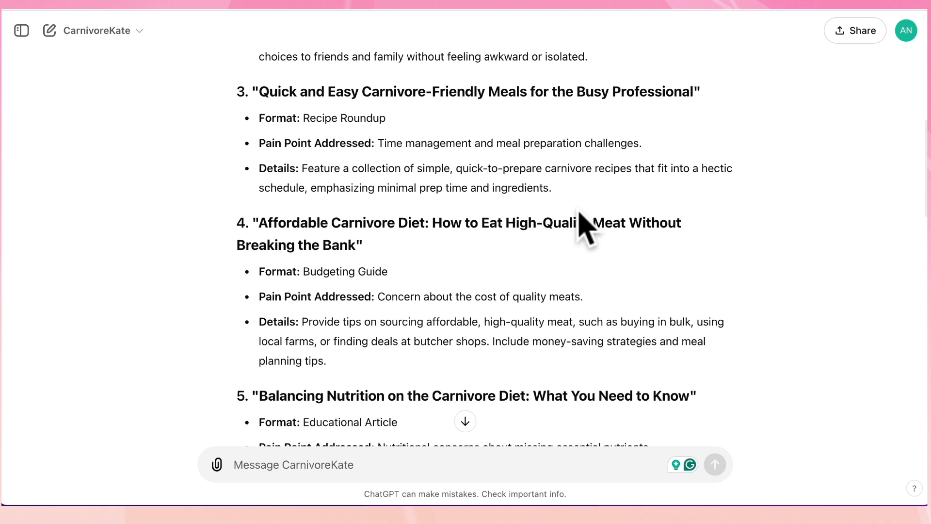
pyautogui.scroll(-6, 586, 225)
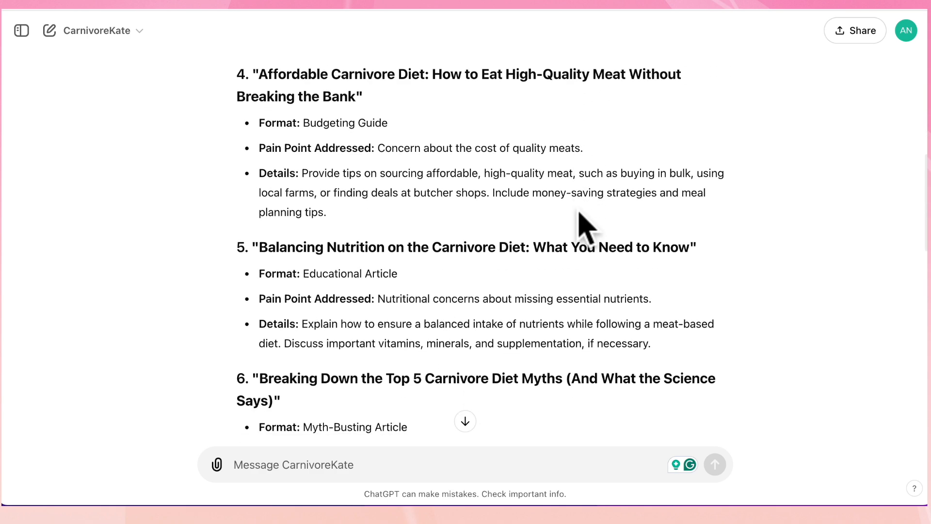
pyautogui.scroll(-4, 585, 225)
# Step: Quote the first idea's title, "How to Start the Carnivore Diet When You're Overwhelmed: A Step-by-Step Guide", and request a brief outline for this idea
pyautogui.scroll(12, 585, 226)
pyautogui.scroll(8, 580, 213)
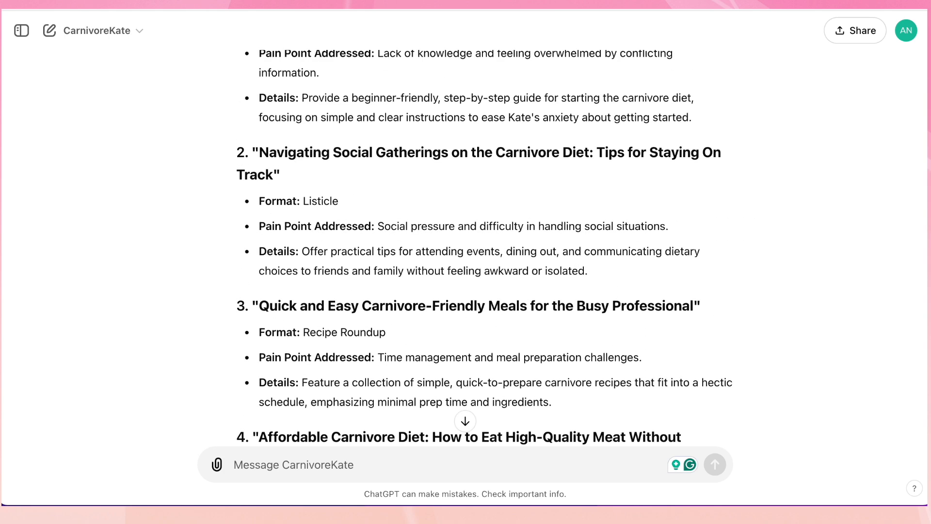
pyautogui.scroll(7, 260, 155)
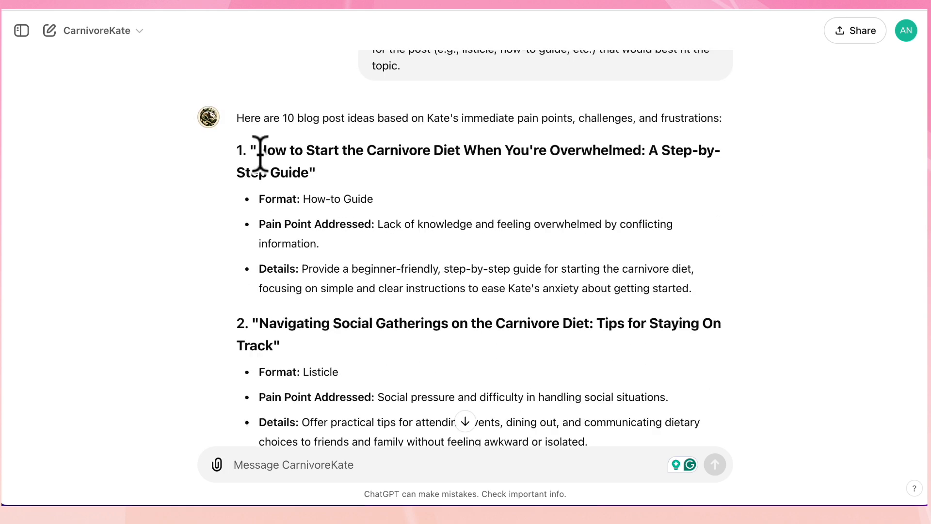
pyautogui.moveTo(261, 154); pyautogui.dragTo(306, 172)
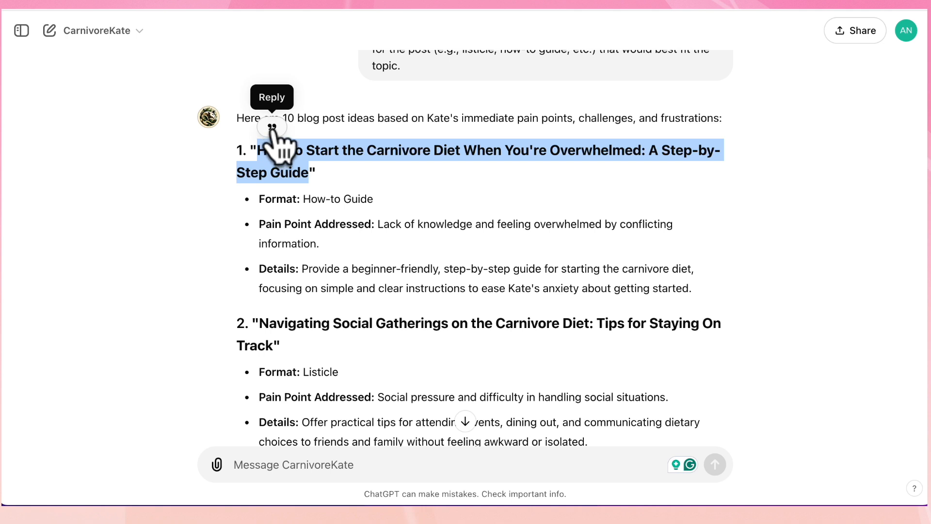
pyautogui.click(272, 127)
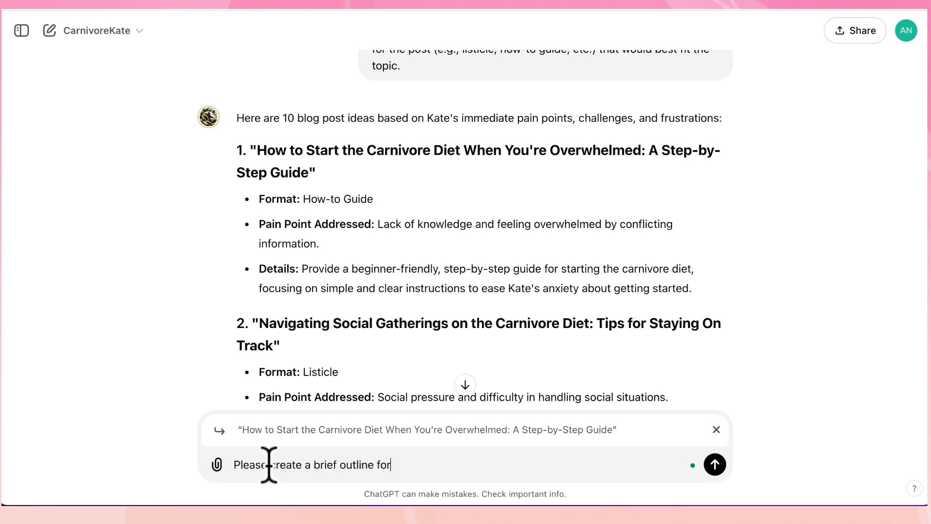
pyautogui.write('this idea')
pyautogui.press('Return')
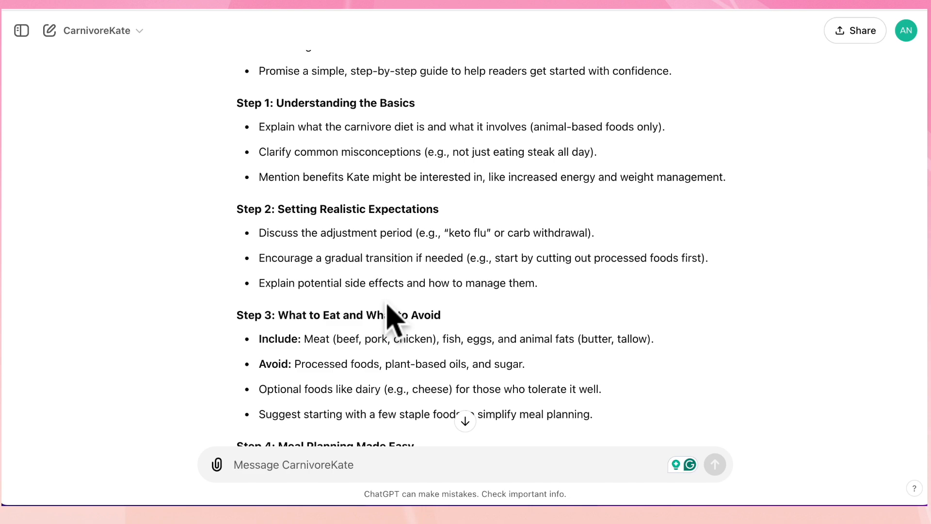
# Step: Review the generated outline from its introduction through the numbered steps, conclusion and call to action
pyautogui.scroll(-2, 388, 306)
pyautogui.scroll(-2, 388, 303)
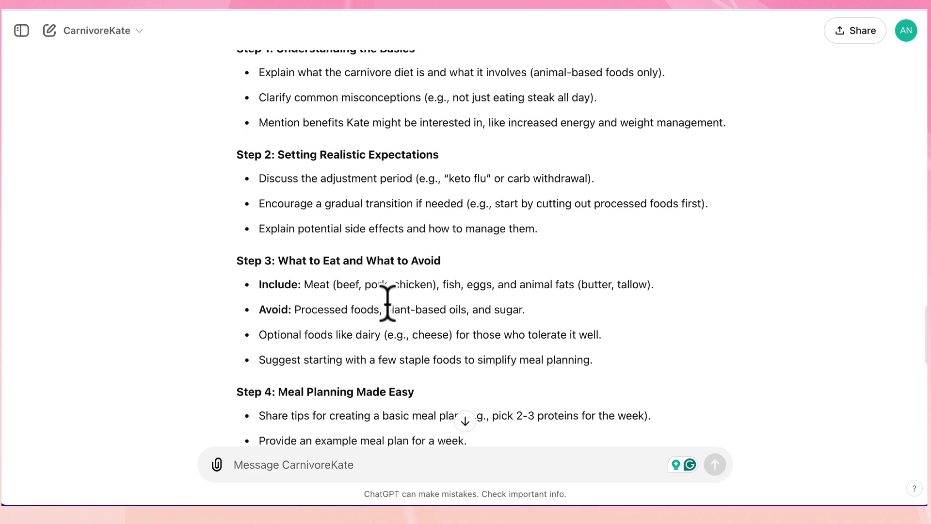
pyautogui.scroll(-6, 388, 303)
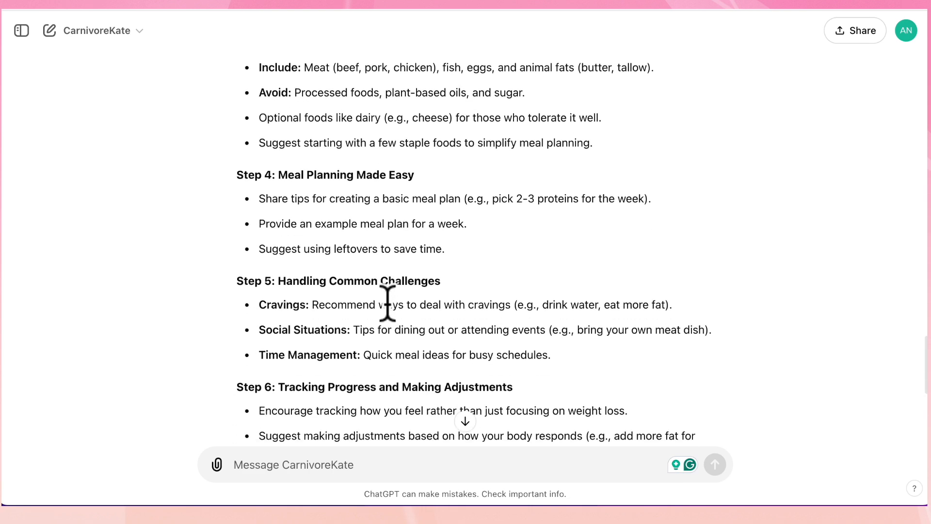
pyautogui.scroll(-2, 388, 303)
pyautogui.scroll(-2, 388, 261)
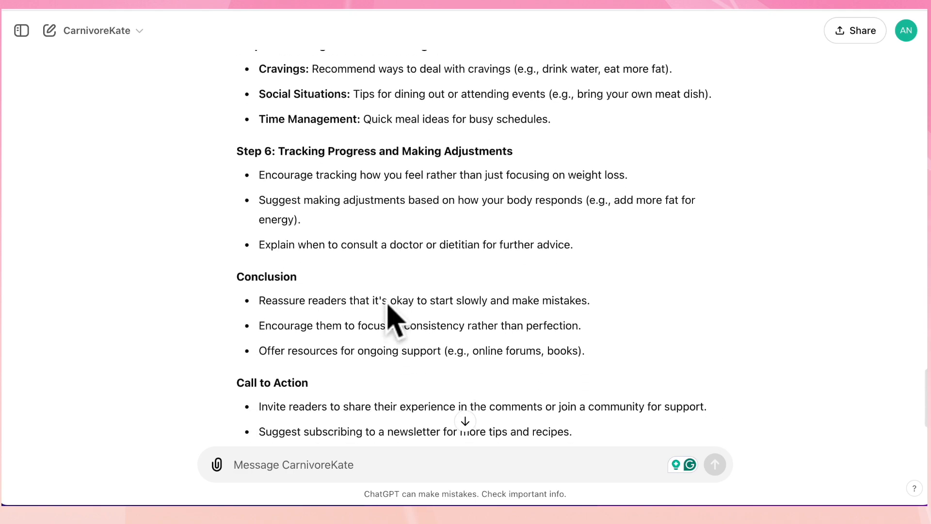
pyautogui.scroll(-2, 391, 315)
pyautogui.scroll(-2, 386, 303)
pyautogui.scroll(8, 388, 303)
pyautogui.scroll(12, 388, 306)
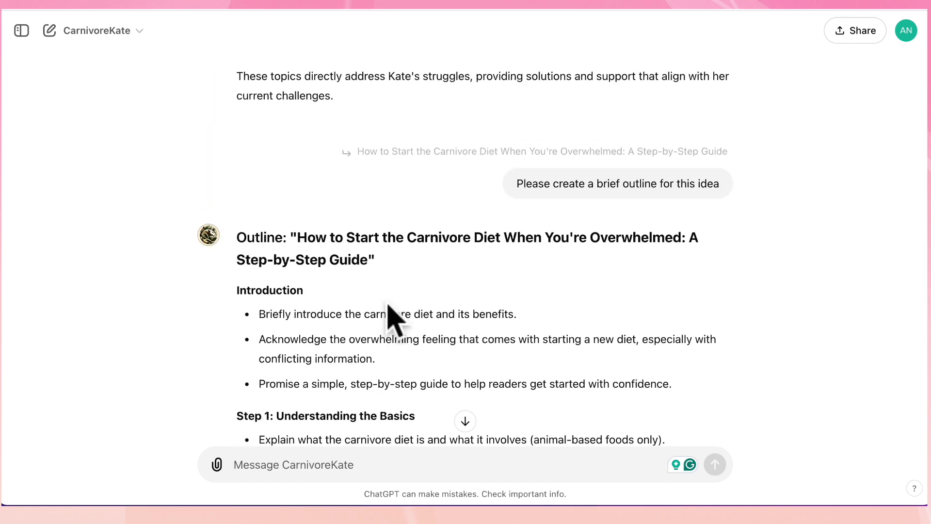
pyautogui.scroll(-5, 572, 318)
pyautogui.scroll(-2, 569, 310)
pyautogui.scroll(1, 568, 301)
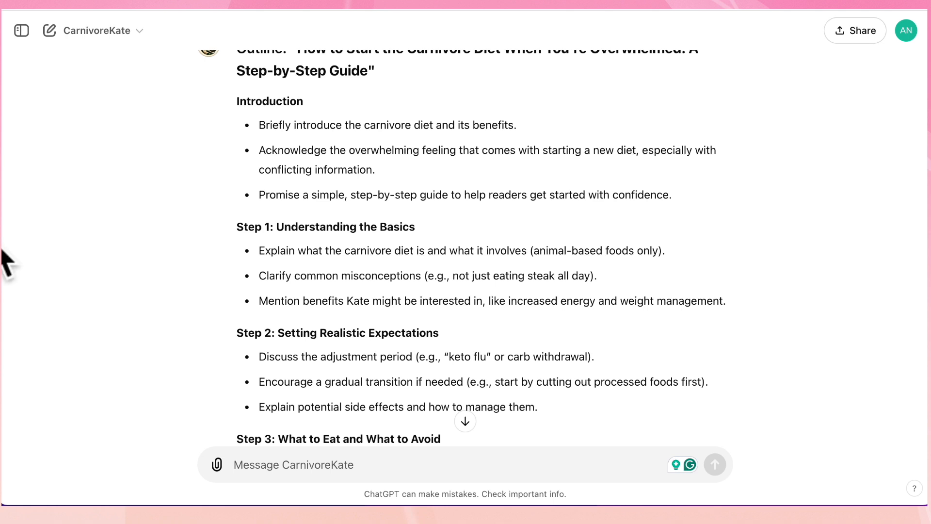
# Step: Ask for a list of relevant keywords that will help optimize the blog post for SEO
pyautogui.click(247, 463)
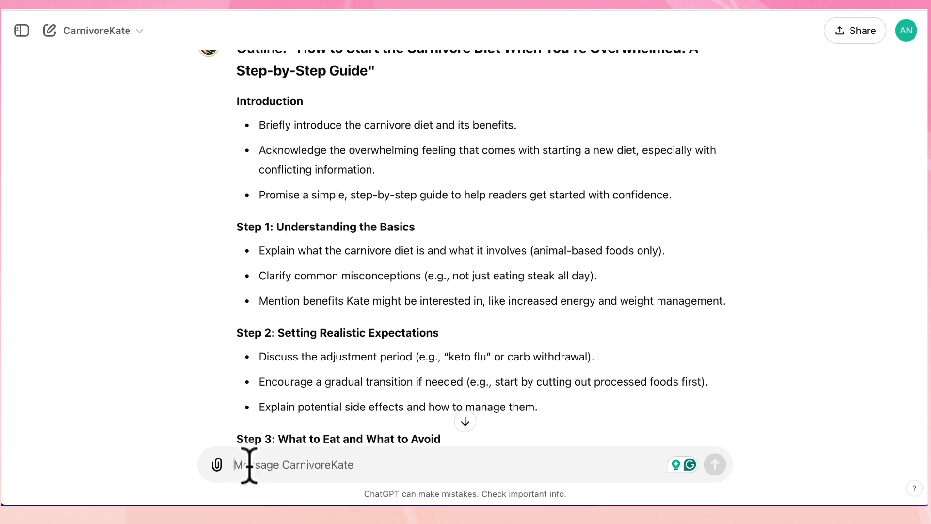
pyautogui.press('super+v')
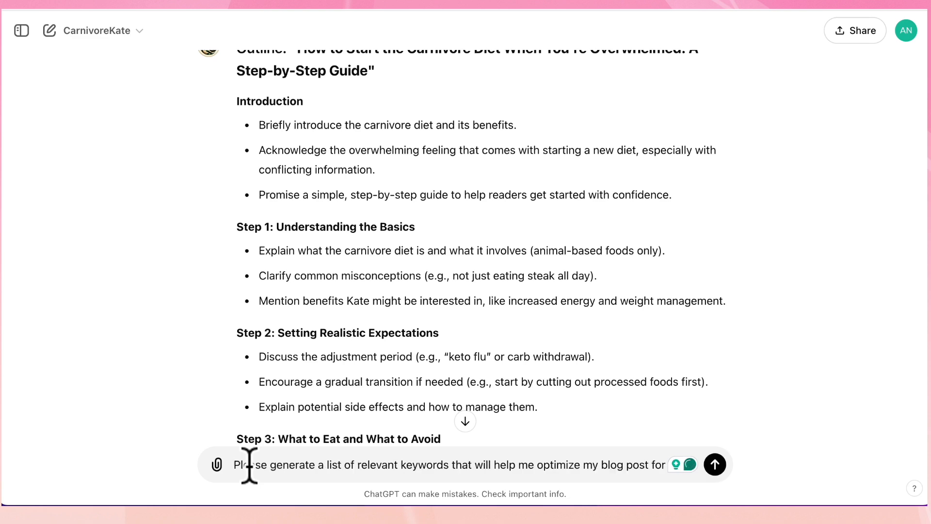
pyautogui.press('Return')
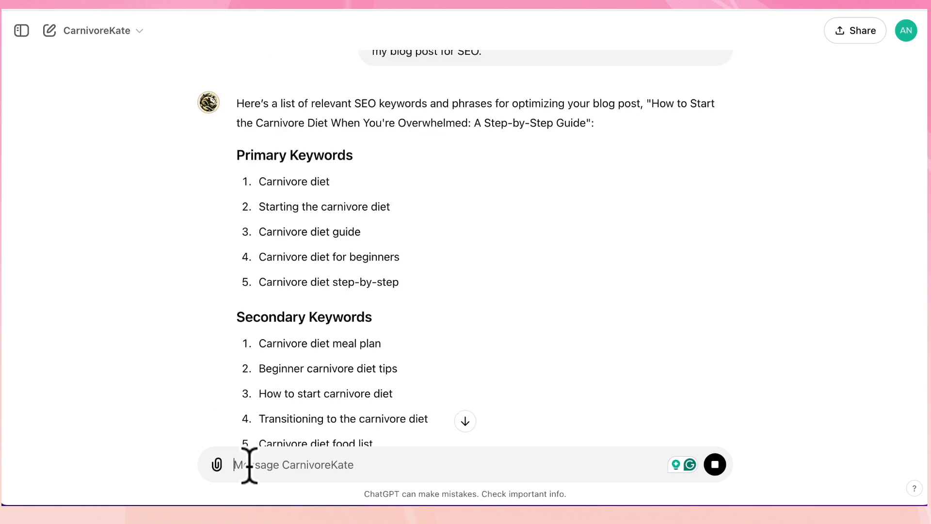
# Step: Examine the keyword list by group, from the primary keywords to the location-based ones
pyautogui.scroll(-5, 534, 334)
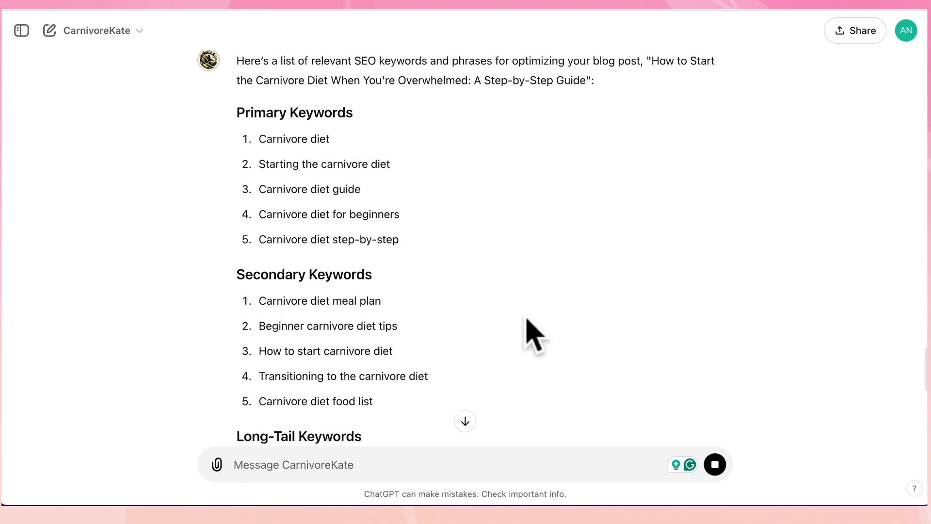
pyautogui.scroll(6, 533, 335)
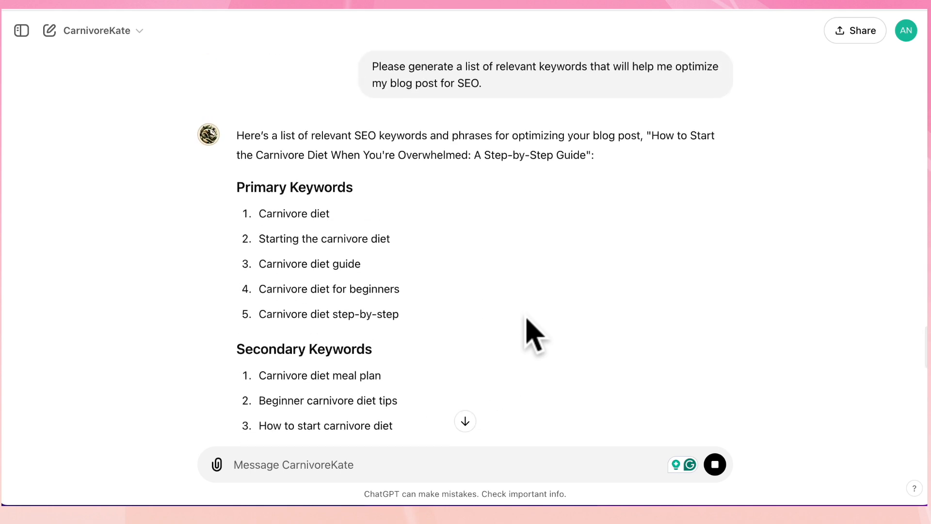
pyautogui.scroll(-3, 528, 321)
pyautogui.scroll(-4, 521, 322)
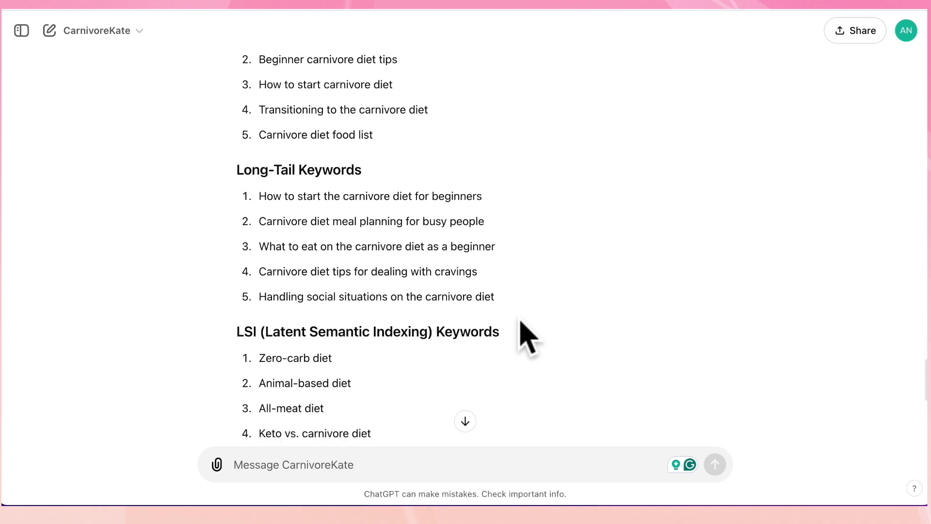
pyautogui.scroll(-9, 521, 323)
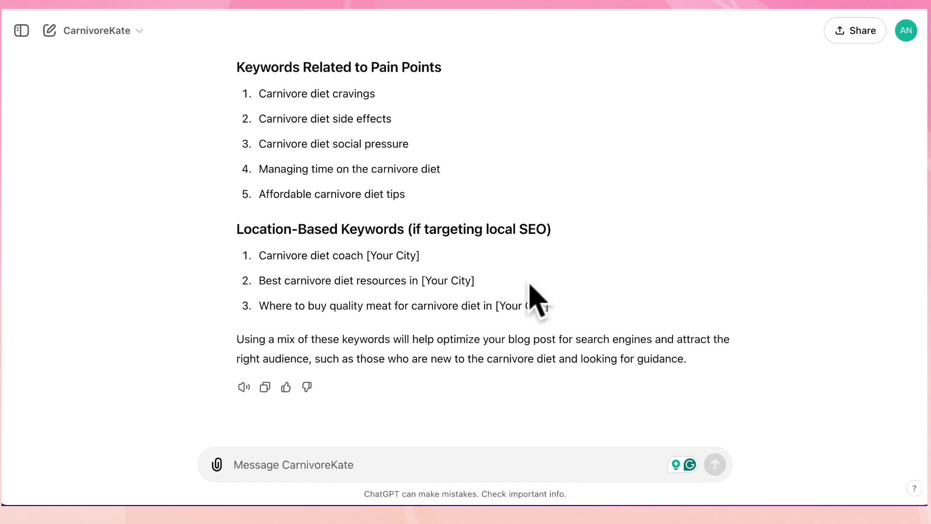
pyautogui.scroll(3, 582, 272)
# Step: Request a rough draft from the outline, limited to 900 words, with varied sentence length and structure, natural keyword use, and the customer avatar's frequent wording
pyautogui.scroll(-3, 583, 265)
pyautogui.write('Using the outline we just created, please create a rough draft of the blog post using the following guidelines: limit the word count to 900 words, use varied sentence length and structure, include the keywords from the list you just generated naturally throughout the post. When writing the content, tailor it to my customer avatar by using the language and words she frequently uses.')
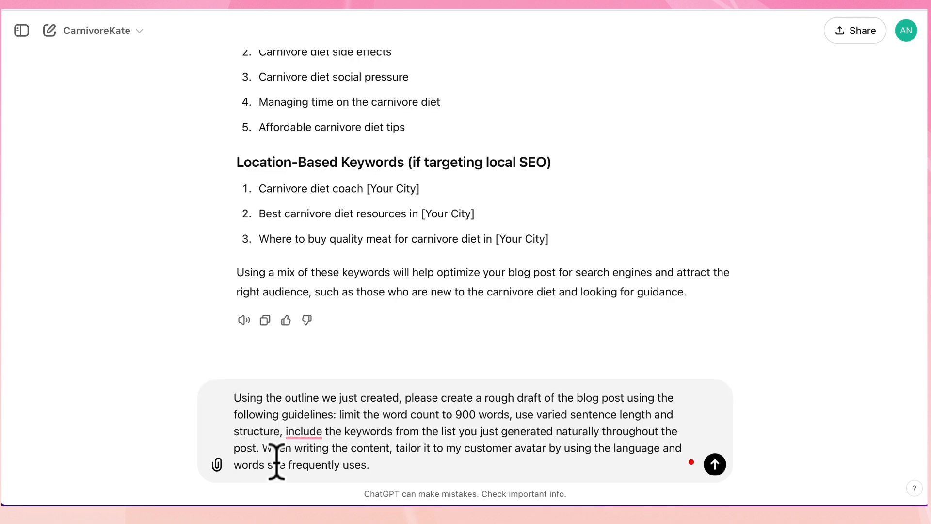
pyautogui.press('Return')
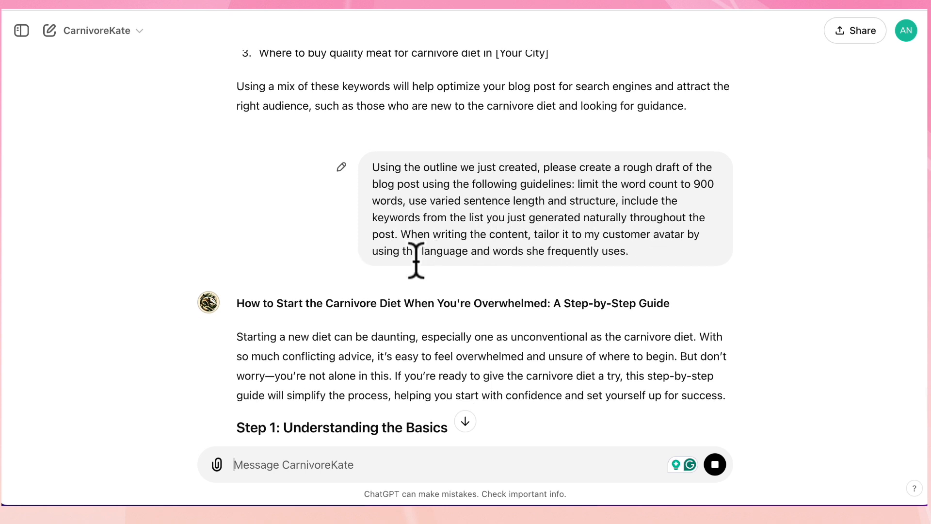
# Step: Highlight the customer-avatar instruction in the draft request, and examine the draft's introduction and first two steps
pyautogui.click(404, 234)
pyautogui.moveTo(404, 234); pyautogui.dragTo(636, 257)
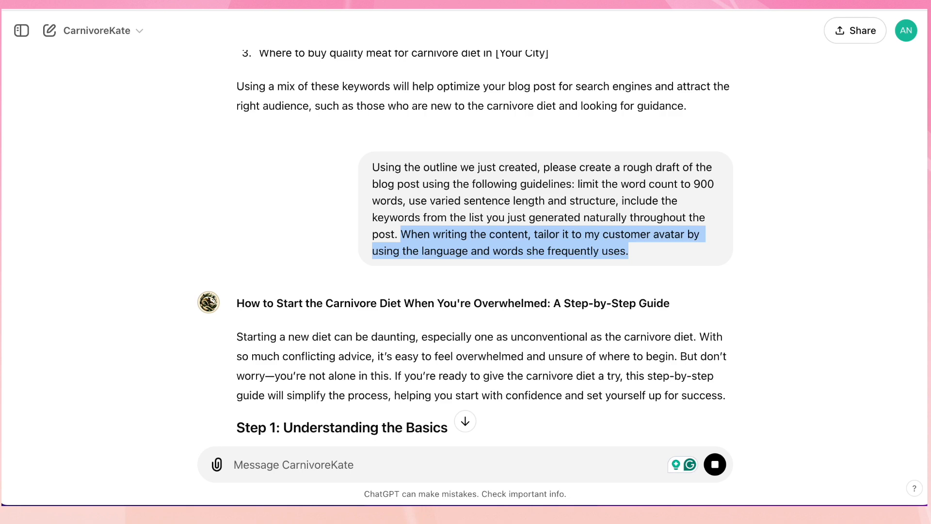
pyautogui.scroll(-4, 522, 298)
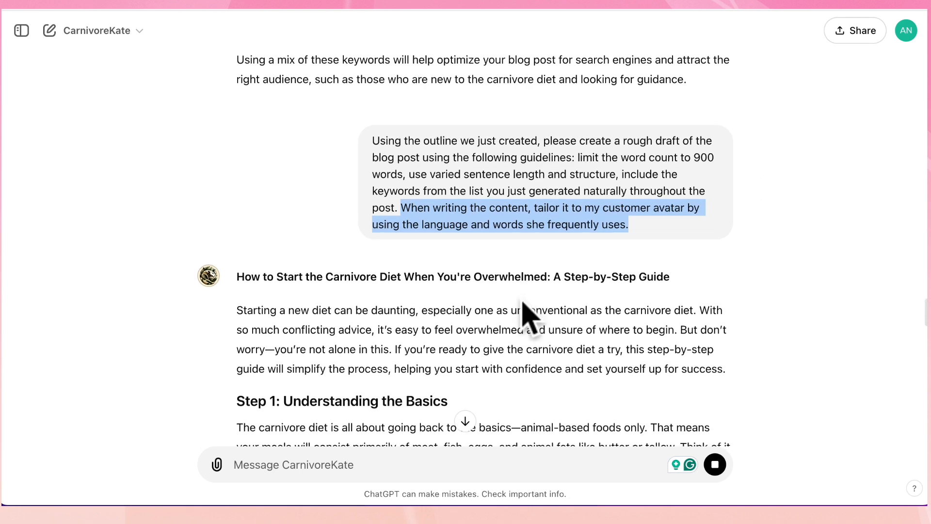
pyautogui.scroll(-2, 501, 290)
pyautogui.scroll(-3, 501, 290)
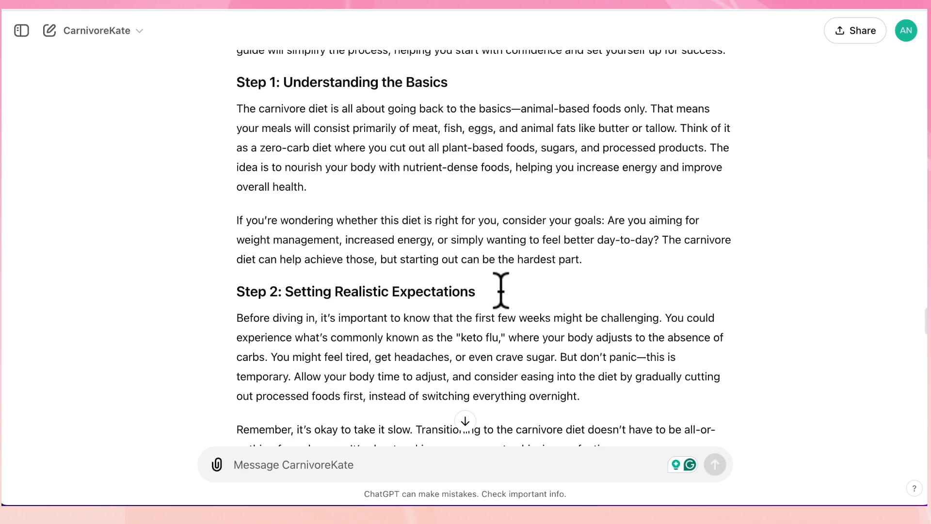
pyautogui.scroll(-2, 502, 290)
pyautogui.scroll(7, 565, 354)
pyautogui.scroll(-2, 565, 354)
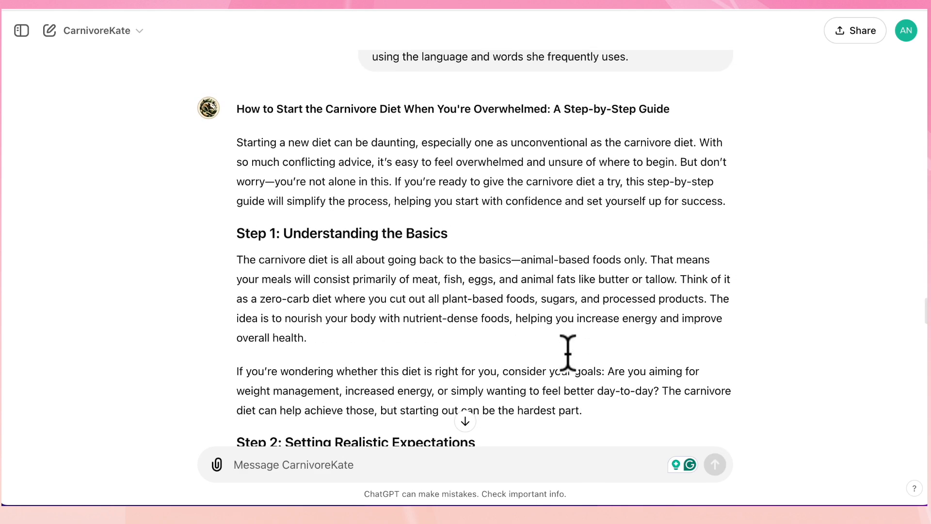
pyautogui.scroll(1, 567, 352)
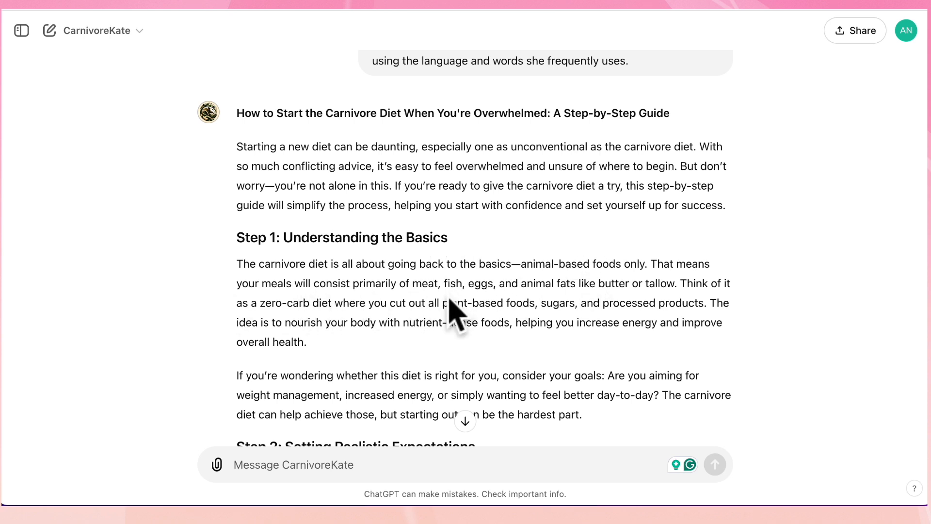
# Step: Review the rough draft from Step 1 through the meal plan, Step 6, conclusion and call to action
pyautogui.scroll(-5, 347, 317)
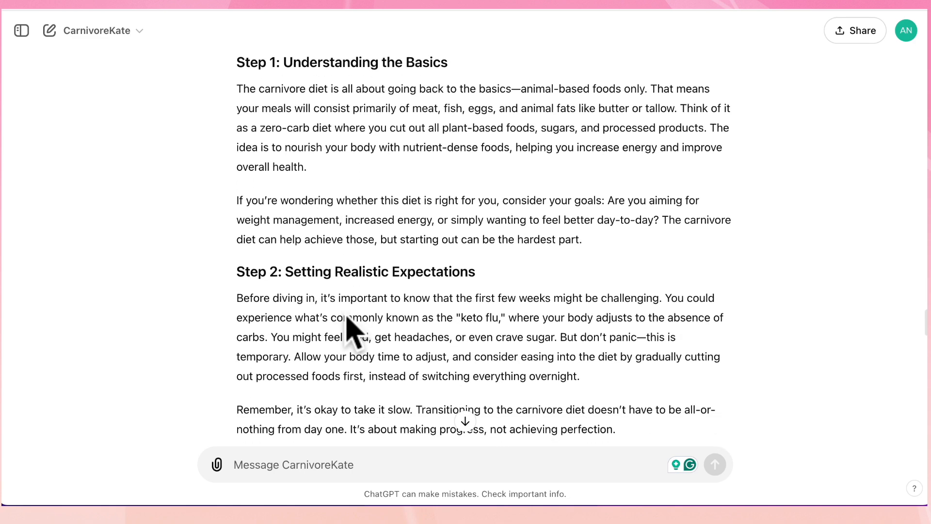
pyautogui.scroll(-3, 347, 315)
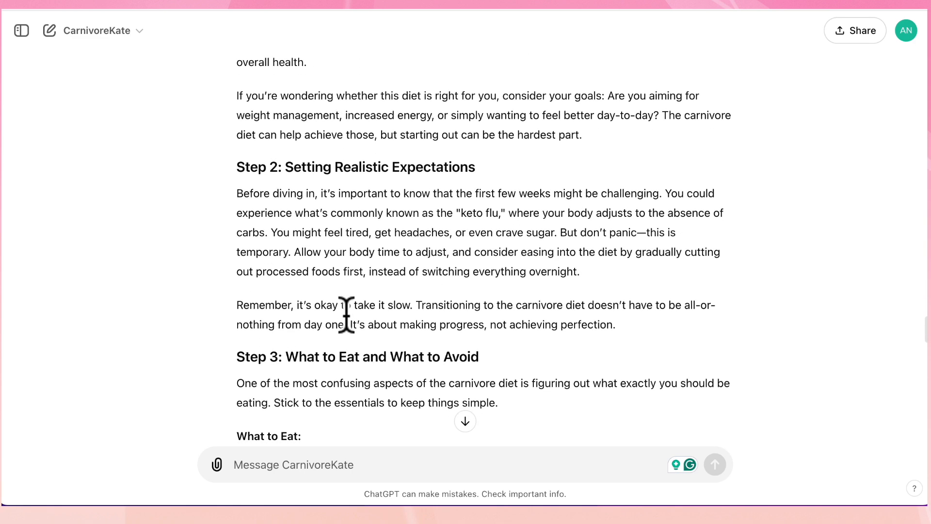
pyautogui.scroll(-4, 348, 315)
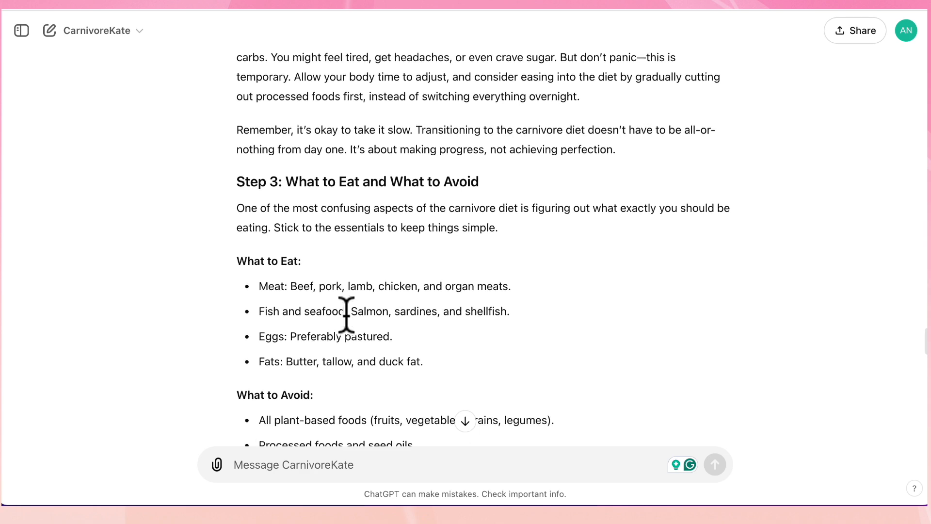
pyautogui.scroll(-5, 347, 315)
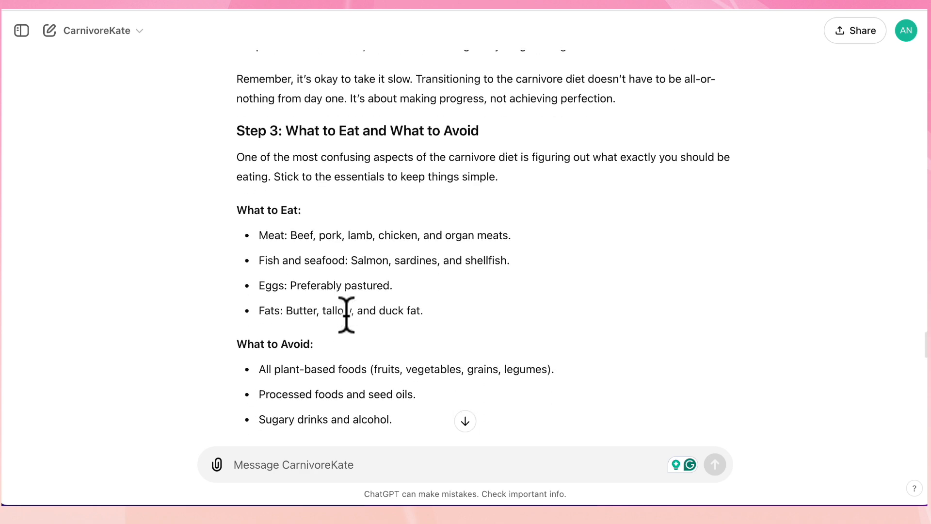
pyautogui.scroll(-5, 348, 323)
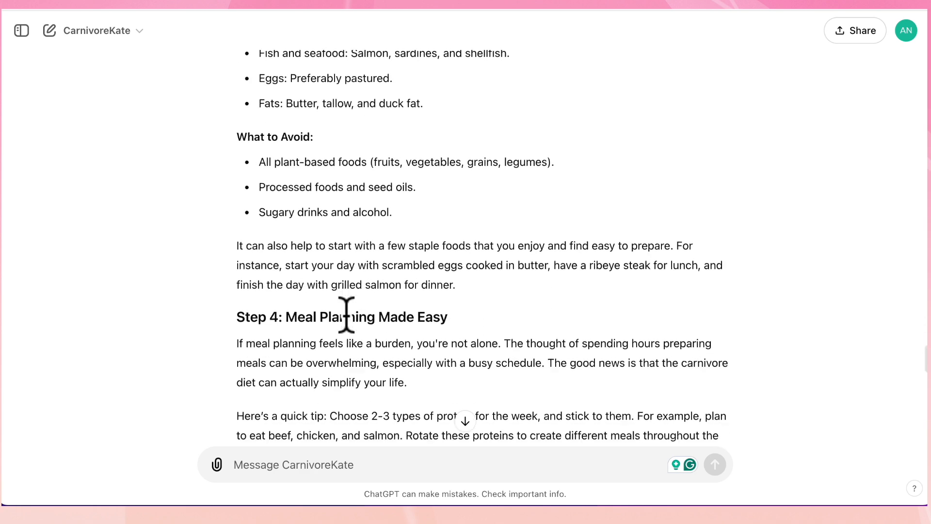
pyautogui.scroll(-2, 347, 315)
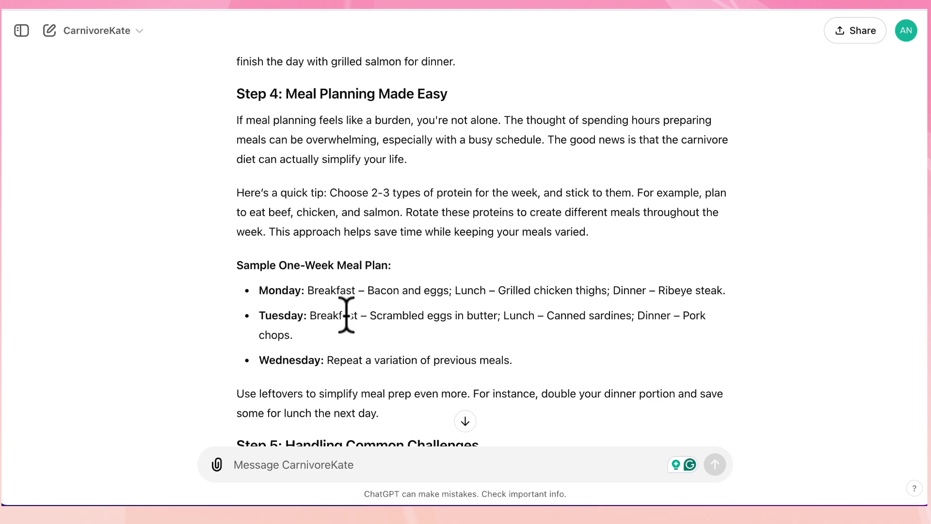
pyautogui.scroll(-4, 347, 316)
pyautogui.scroll(-6, 346, 316)
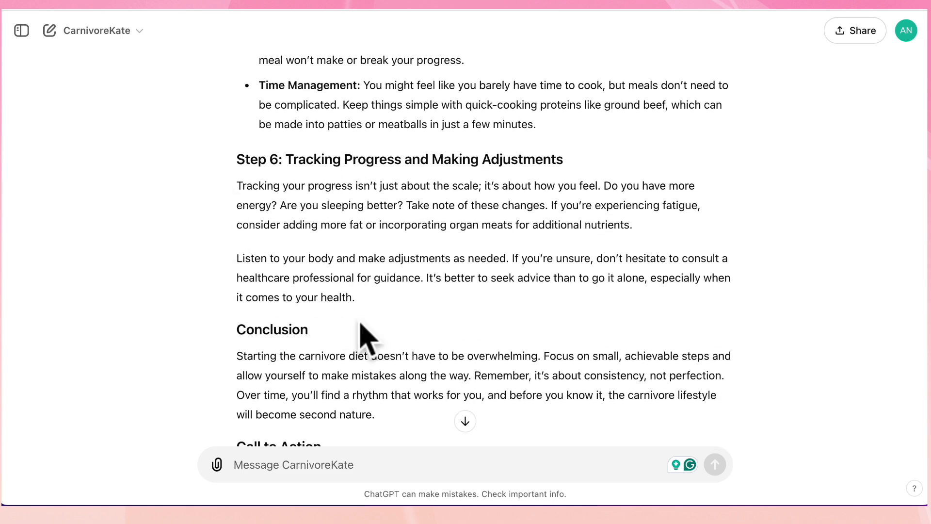
pyautogui.scroll(-1, 360, 325)
pyautogui.scroll(-3, 361, 323)
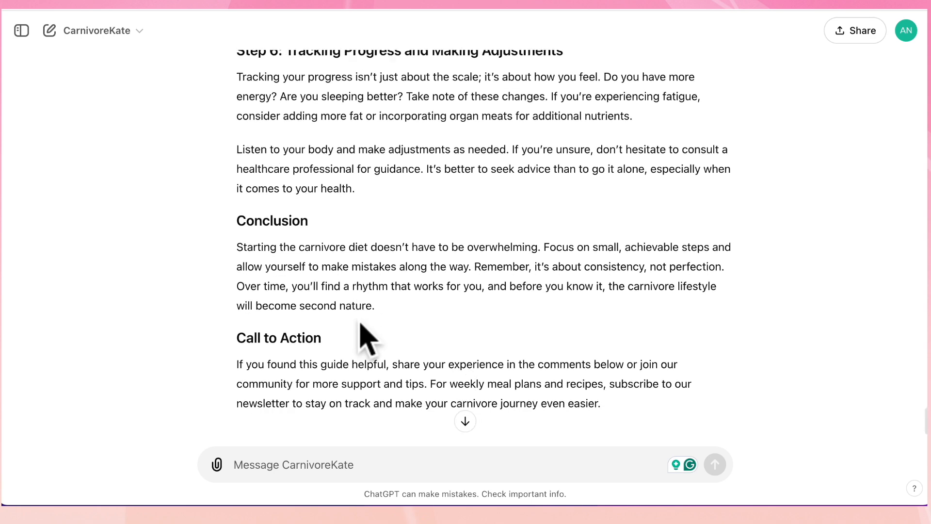
pyautogui.scroll(-2, 361, 325)
pyautogui.scroll(1, 366, 333)
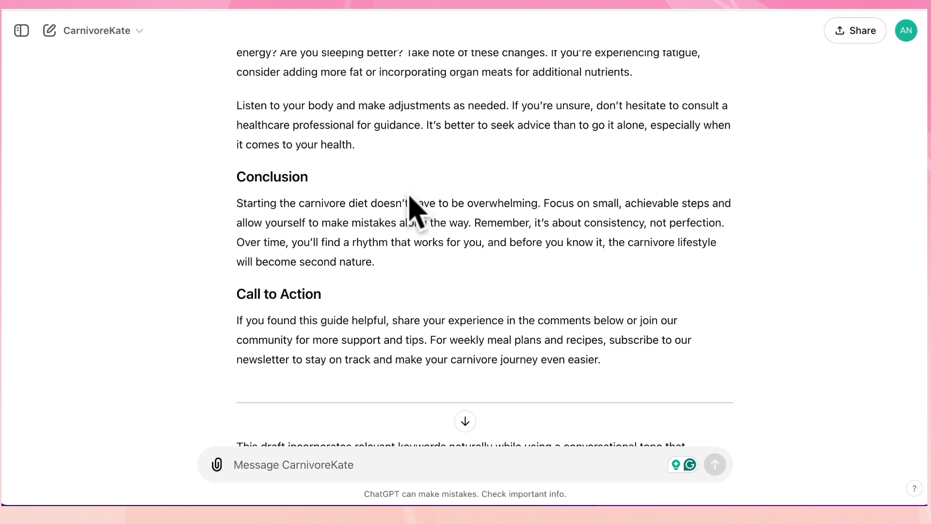
# Step: Return to the blog post ideas and quote the title "Navigating Social Gatherings on the Carnivore Diet: Tips for Staying On Track" in a reply
pyautogui.scroll(15, 409, 198)
pyautogui.scroll(20, 409, 198)
pyautogui.scroll(-8, 409, 198)
pyautogui.scroll(1, 409, 198)
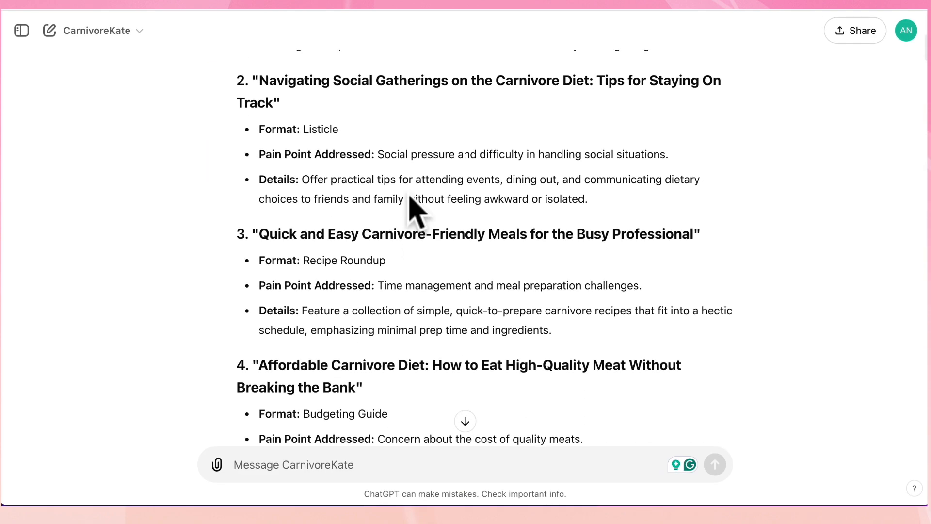
pyautogui.tripleClick(297, 79)
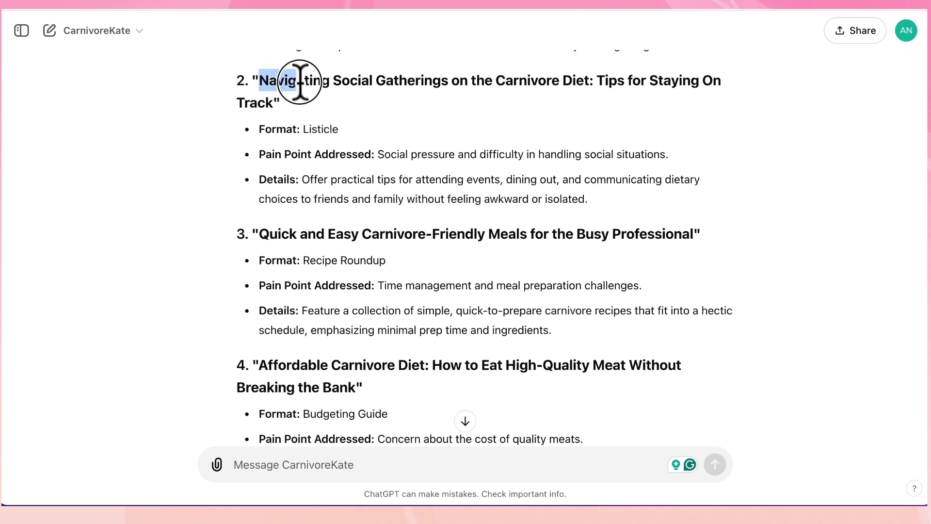
pyautogui.click(274, 72)
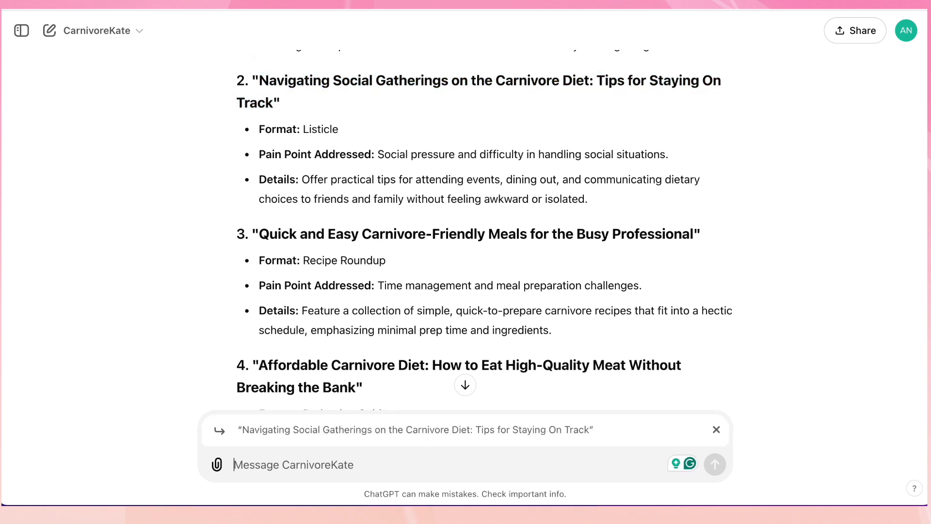
# Step: Ask for a 500 word blog post based on the quoted idea
pyautogui.write('Please write a 500 word blog post for idea')
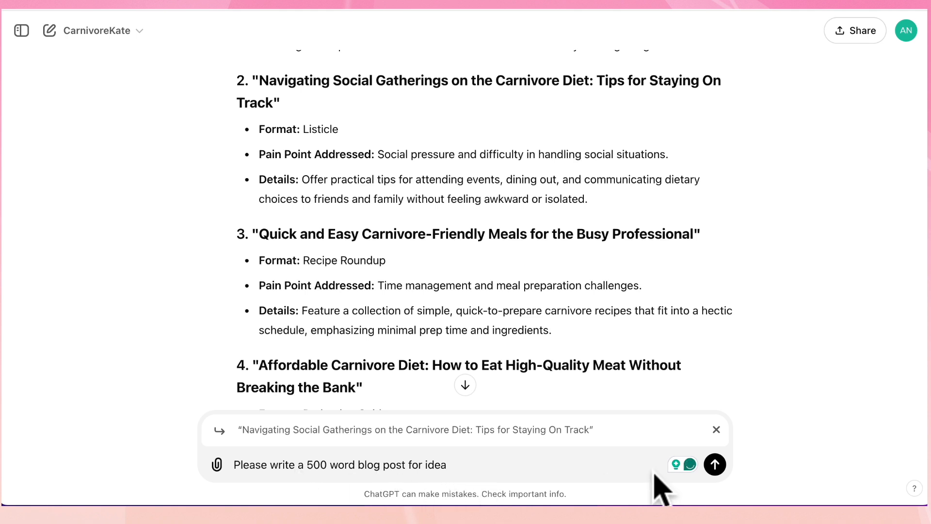
pyautogui.click(423, 464)
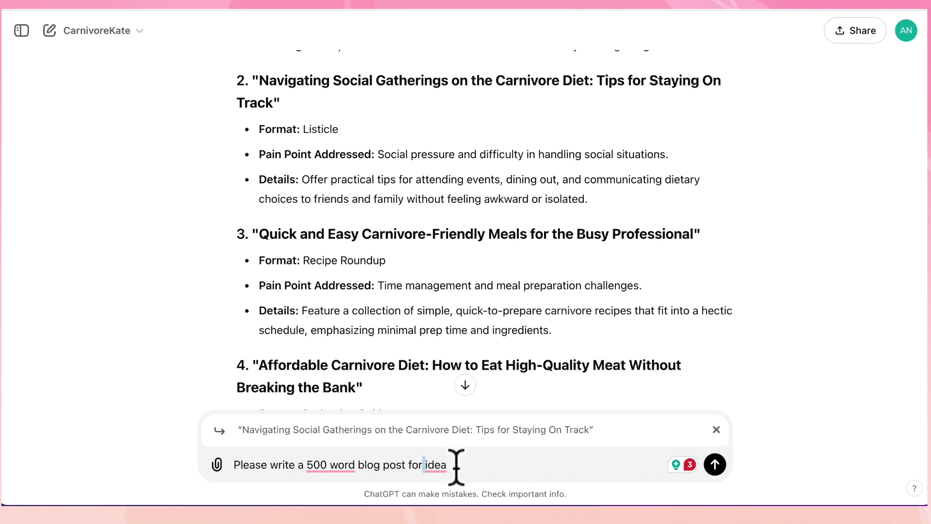
pyautogui.write('this v')
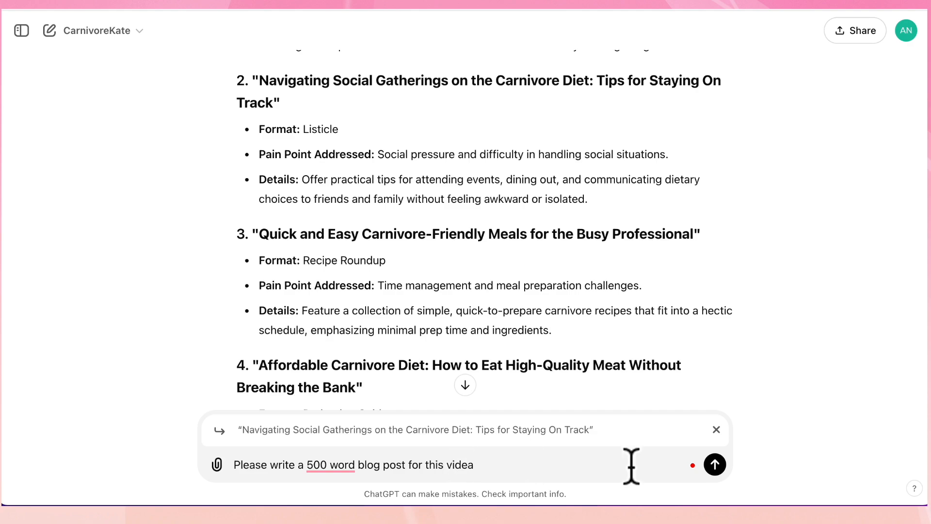
pyautogui.click(715, 465)
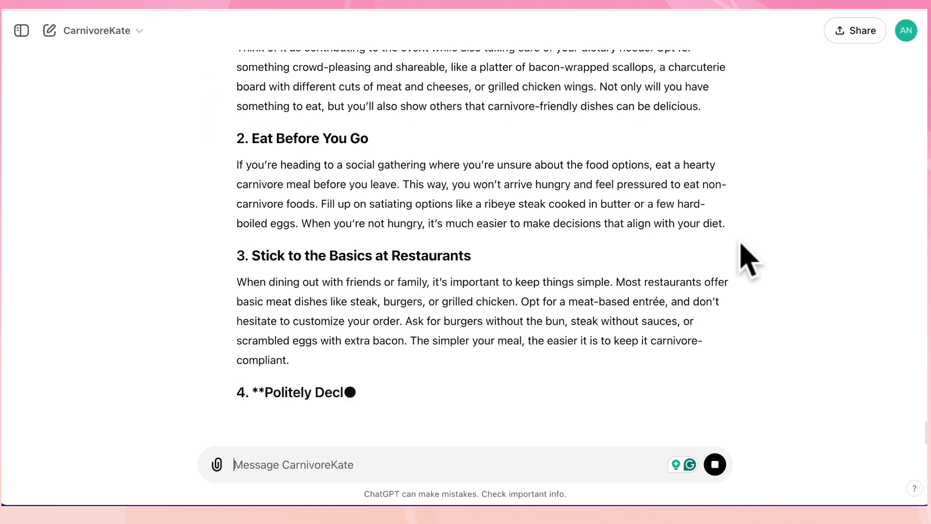
# Step: Review the social gatherings post from its introduction through the tips on bringing a dish, eating beforehand and ordering at restaurants
pyautogui.scroll(5, 742, 245)
pyautogui.scroll(2, 742, 245)
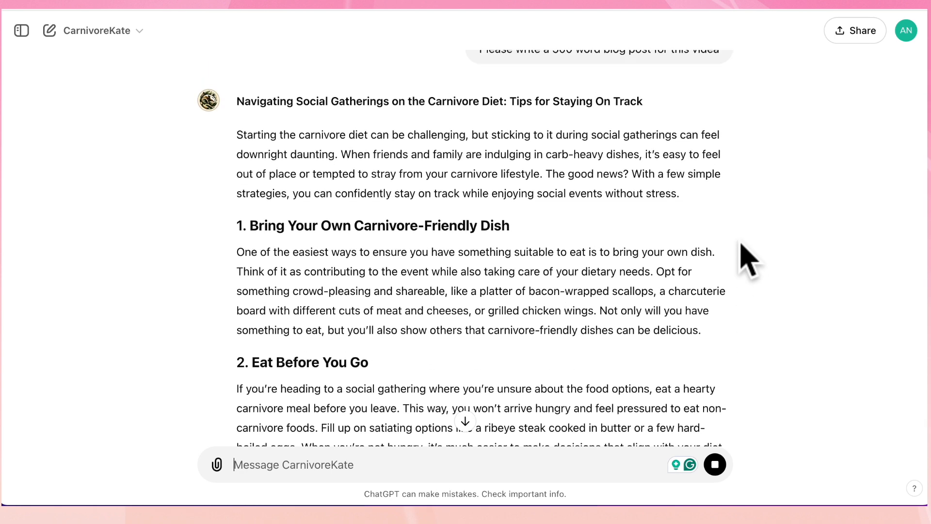
pyautogui.scroll(-9, 749, 259)
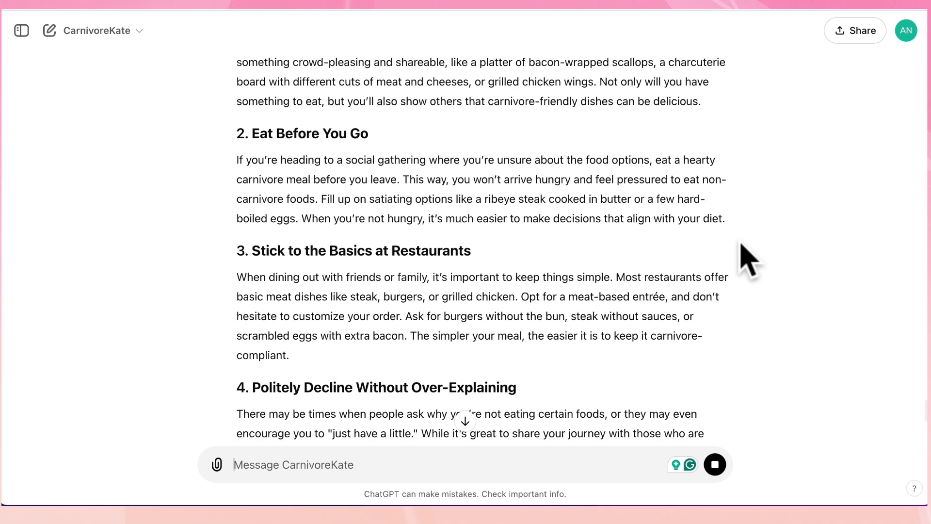
pyautogui.scroll(-4, 749, 260)
pyautogui.scroll(-6, 749, 259)
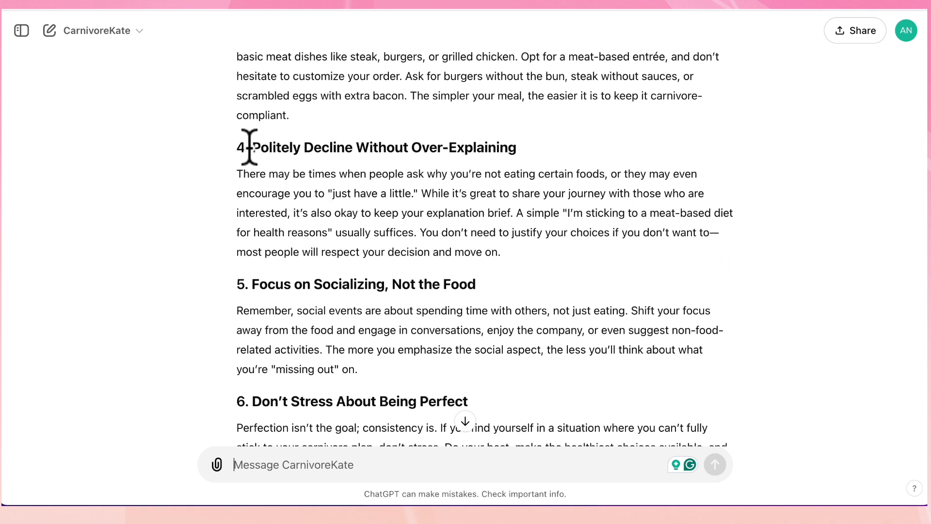
# Step: Examine the "Politely Decline Without Over-Explaining" section and the remaining tips through the closing paragraph
pyautogui.moveTo(252, 147); pyautogui.dragTo(522, 151)
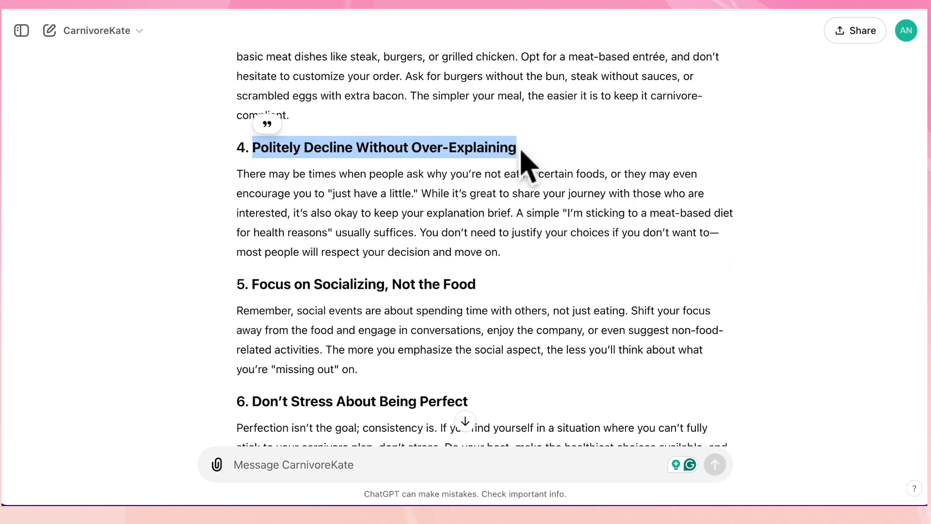
pyautogui.click(413, 197)
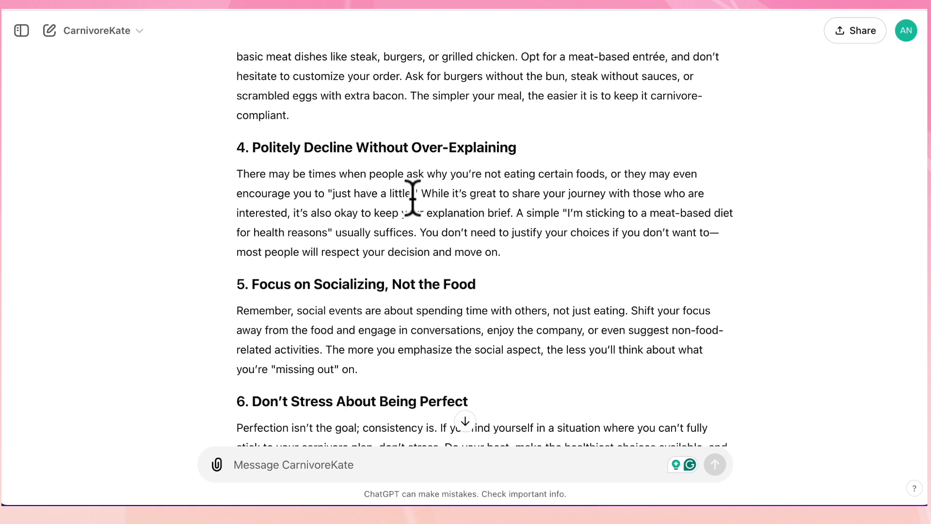
pyautogui.moveTo(237, 174); pyautogui.dragTo(503, 256)
pyautogui.click(580, 235)
pyautogui.scroll(-4, 585, 240)
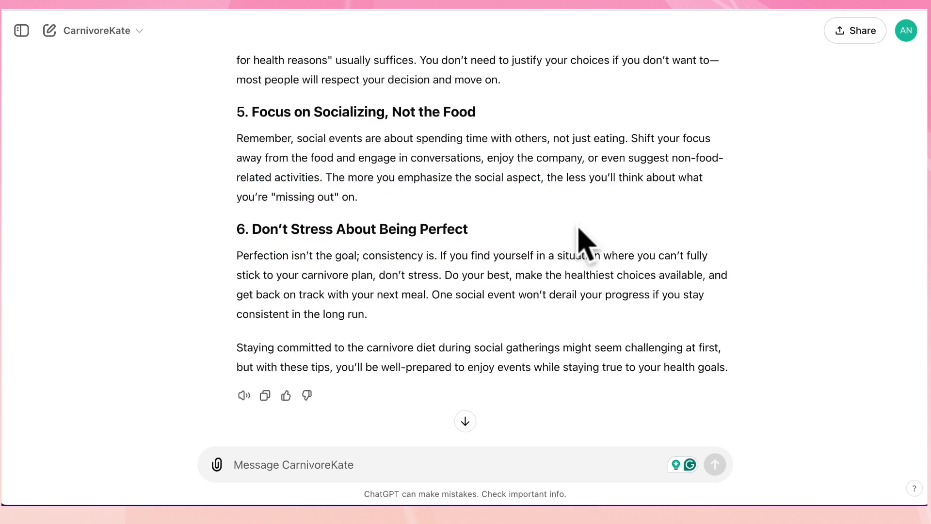
pyautogui.scroll(3, 579, 228)
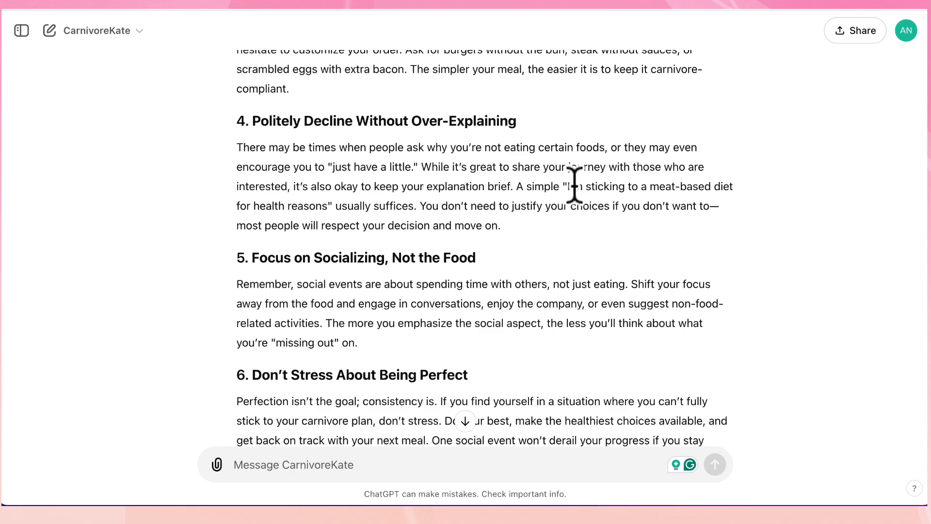
pyautogui.scroll(5, 575, 185)
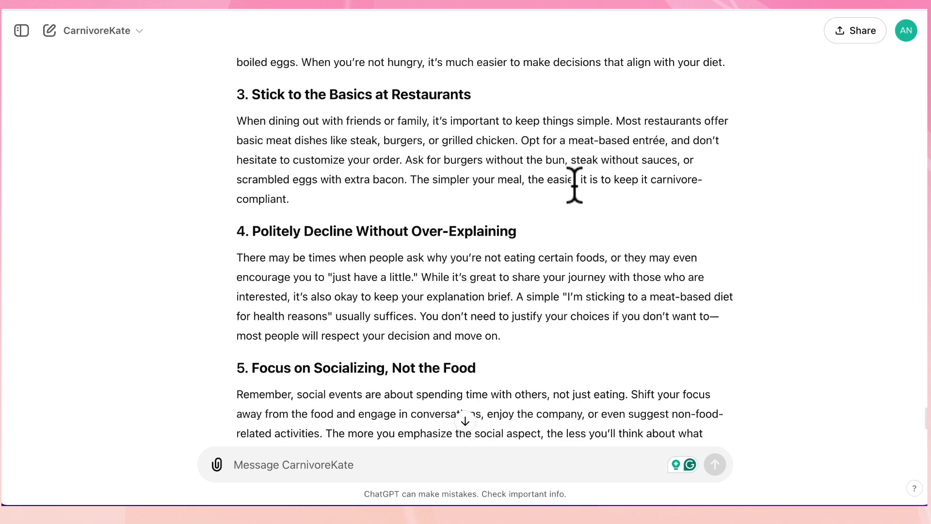
pyautogui.scroll(-4, 580, 204)
pyautogui.scroll(-4, 578, 198)
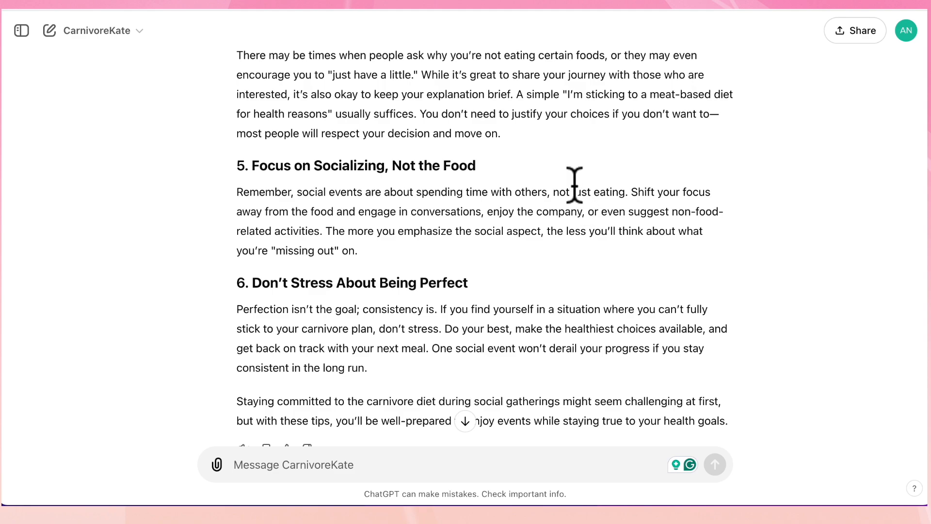
# Step: Revisit the SEO keyword list, the 900-word draft request and the opening of the first rough draft
pyautogui.scroll(20, 464, 182)
pyautogui.scroll(20, 463, 182)
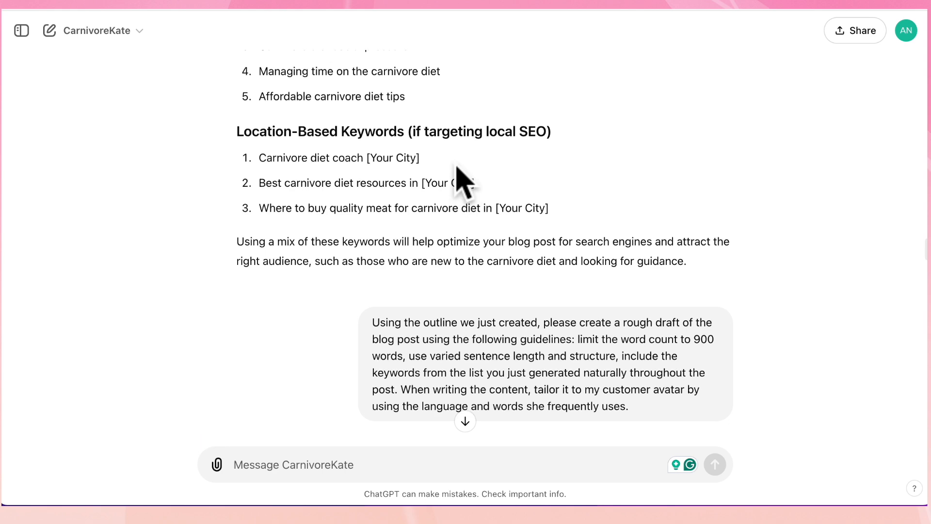
pyautogui.scroll(1, 463, 181)
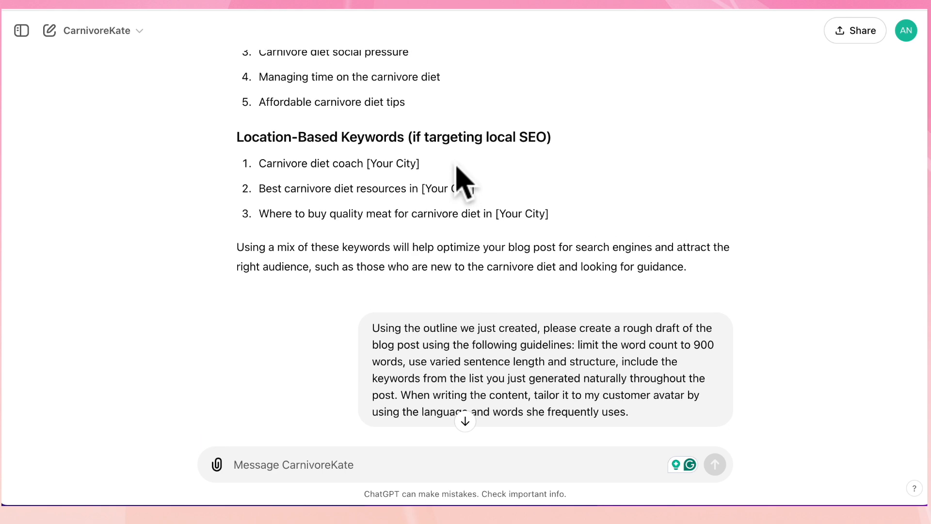
pyautogui.scroll(8, 444, 167)
pyautogui.scroll(-15, 431, 167)
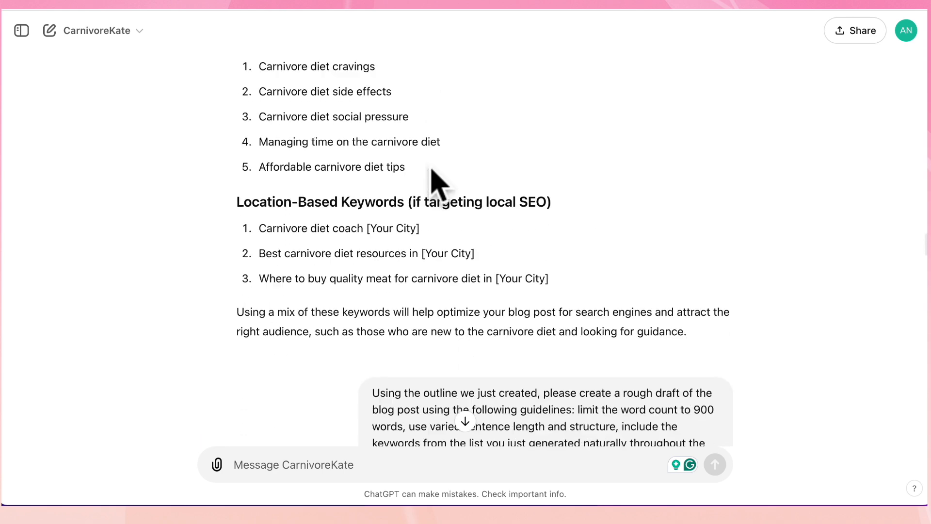
pyautogui.scroll(-5, 432, 169)
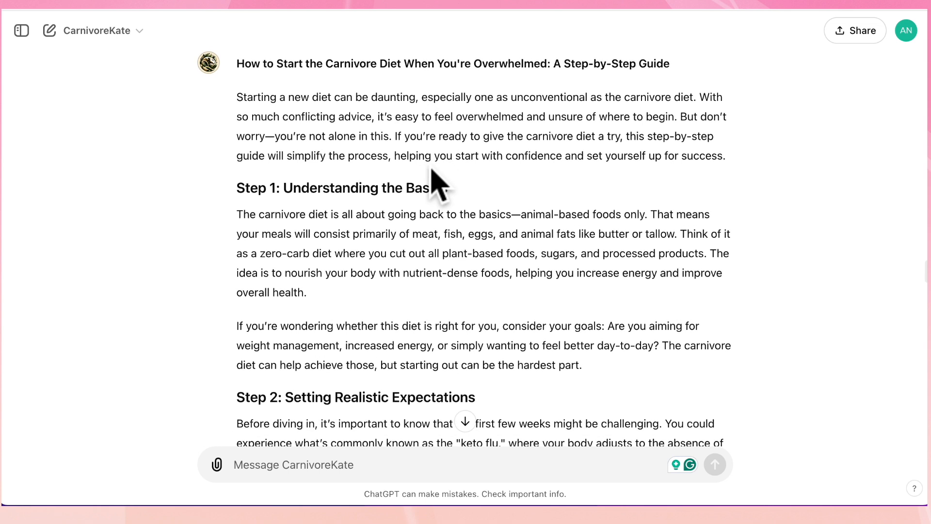